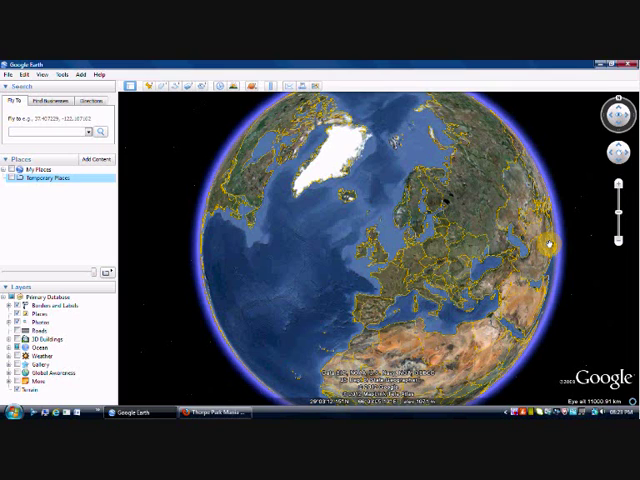
Search for 'thorpe park' and fly to the park in Surrey.
click(26, 132)
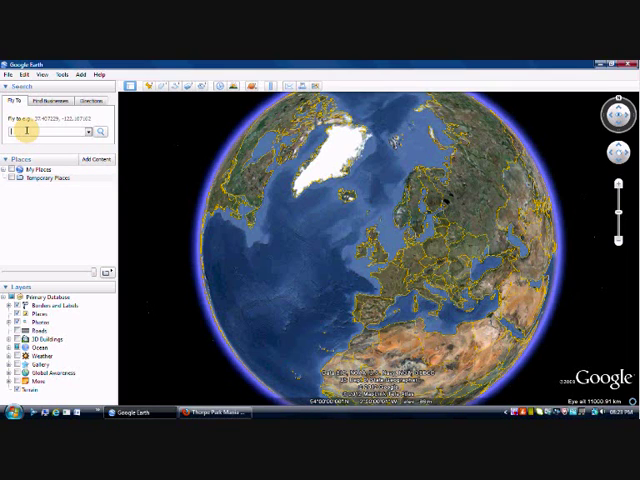
text(37.40)
text(7)
key(Return)
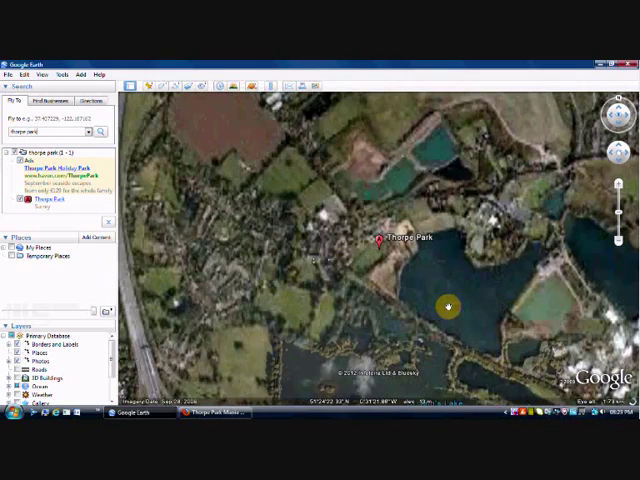
Pan across Thorpe Park from the lakes and coaster to the dome and water slides.
drag(469, 311, 271, 246)
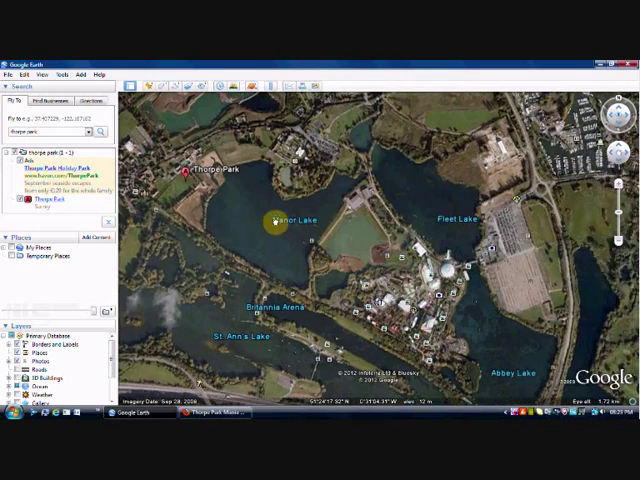
drag(343, 281, 276, 223)
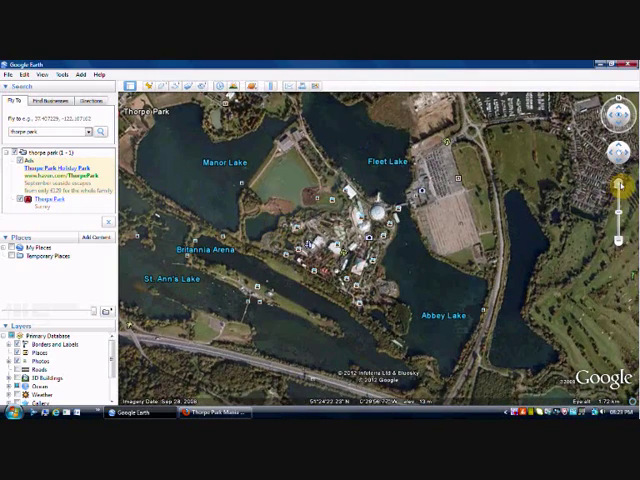
scroll(377, 248, up, 8)
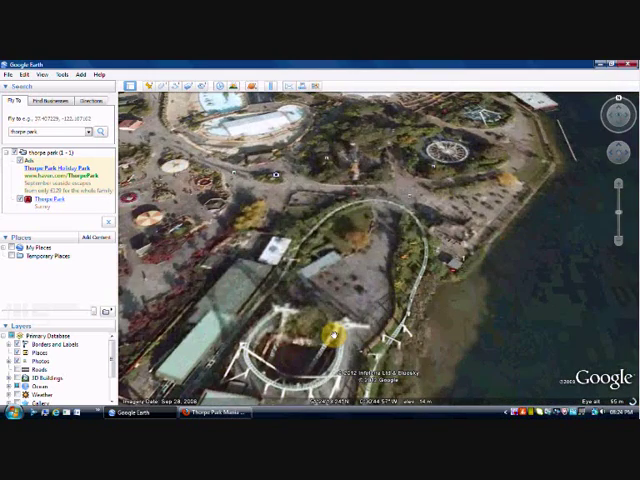
scroll(332, 338, up, 6)
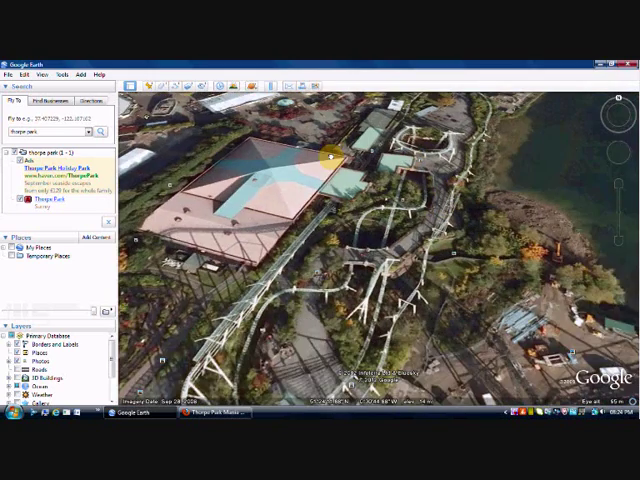
mouse_move(330, 155)
mouse_down()
mouse_move(197, 125)
mouse_move(290, 250)
mouse_up()
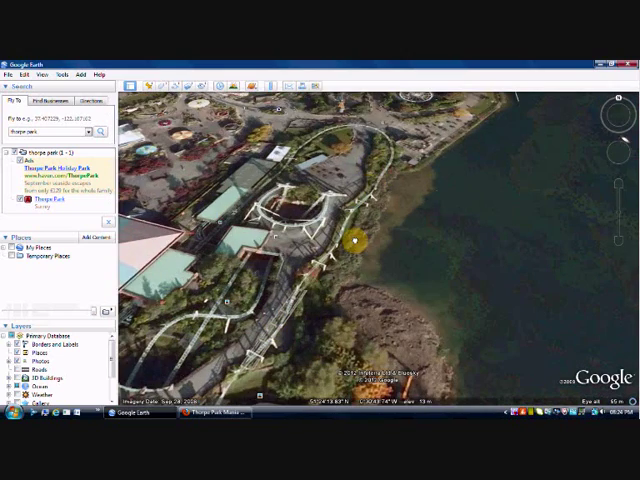
drag(354, 240, 336, 160)
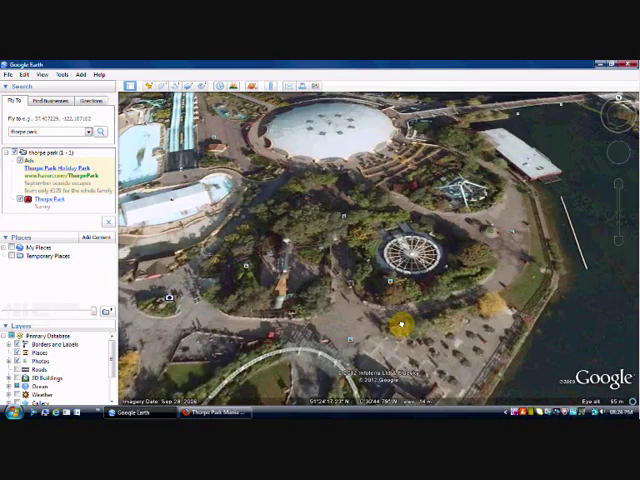
mouse_move(290, 185)
mouse_down()
mouse_move(400, 325)
mouse_move(272, 238)
mouse_up()
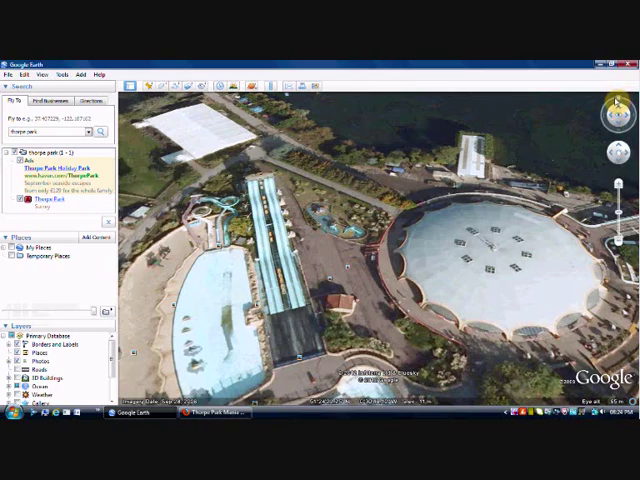
Rotate to a top-down view and centre the four-lane water slide and pool.
mouse_move(618, 101)
mouse_down()
mouse_move(586, 112)
mouse_move(618, 112)
mouse_up()
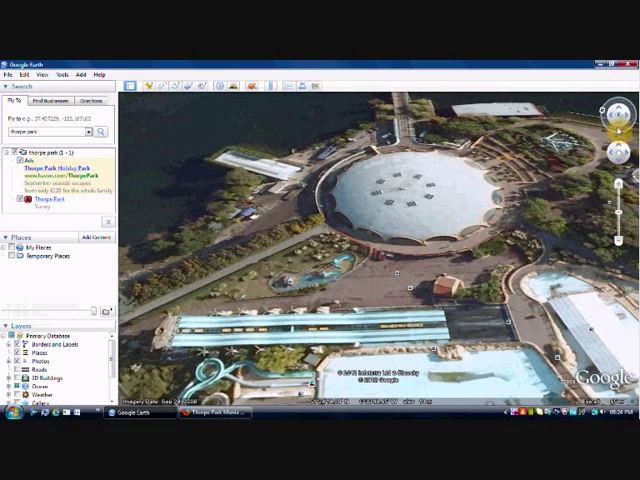
drag(618, 145, 618, 152)
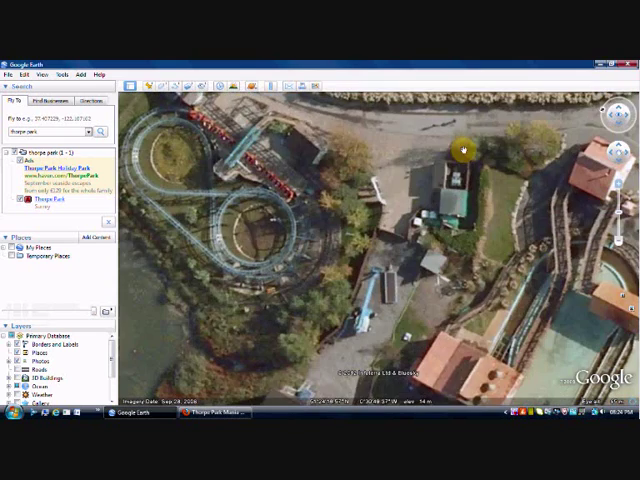
drag(454, 157, 439, 253)
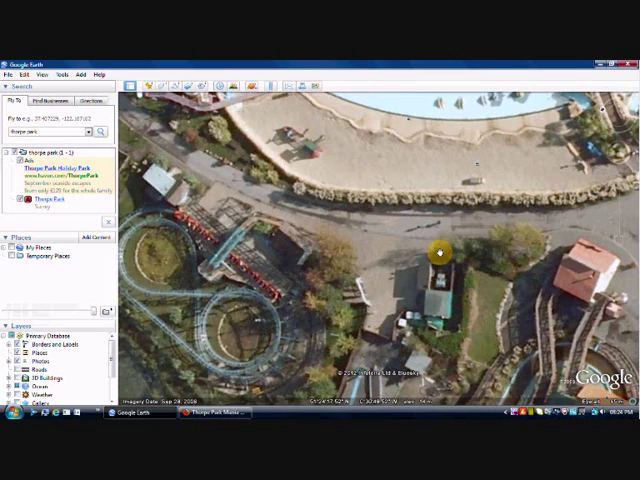
mouse_move(307, 121)
mouse_down()
mouse_move(295, 190)
mouse_move(384, 231)
mouse_up()
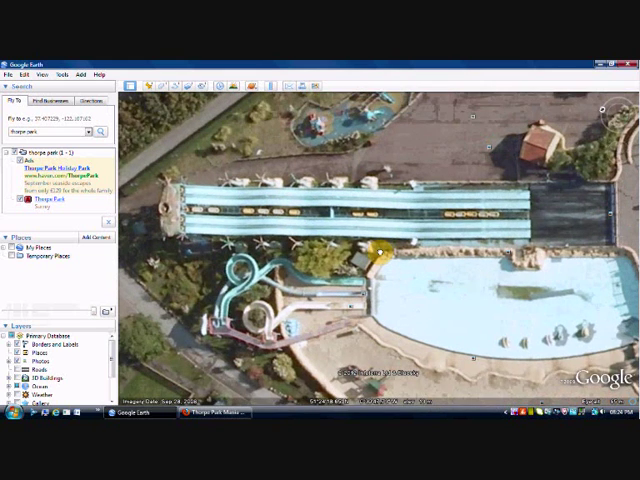
drag(378, 252, 378, 262)
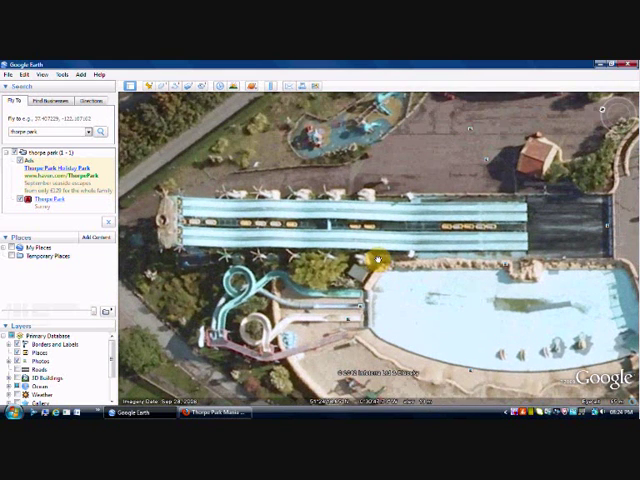
Bring up the Thorpe Park Mania Depth Charge page in Firefox.
click(215, 412)
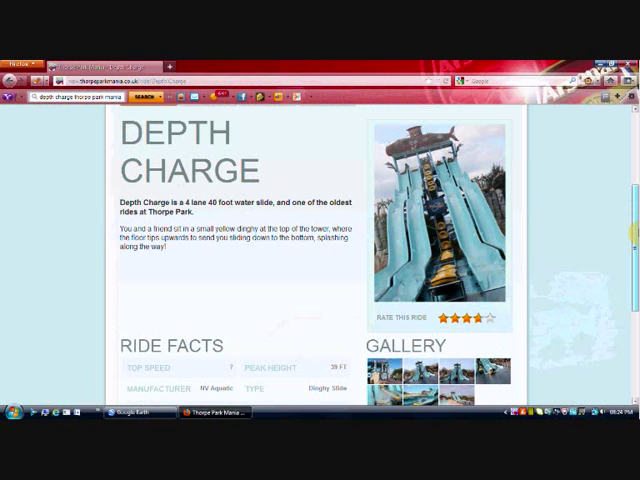
scroll(288, 176, down, 1)
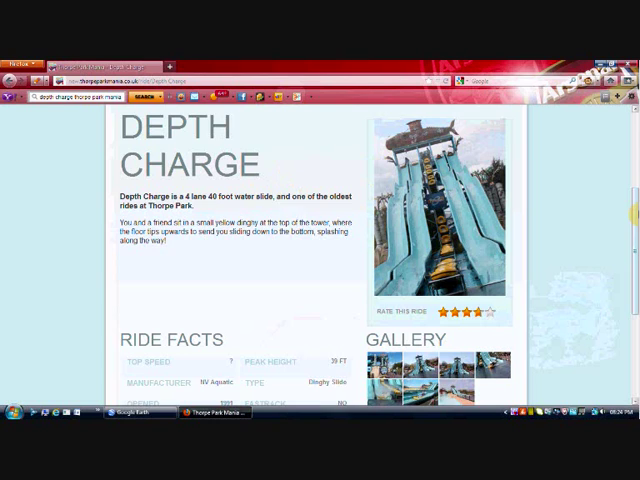
drag(634, 213, 634, 240)
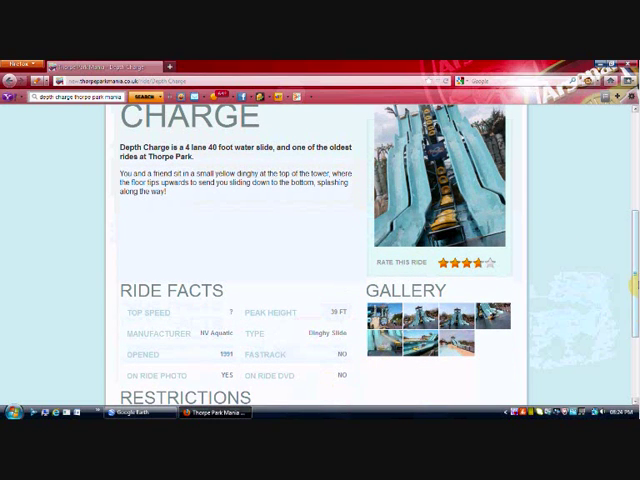
drag(634, 286, 634, 310)
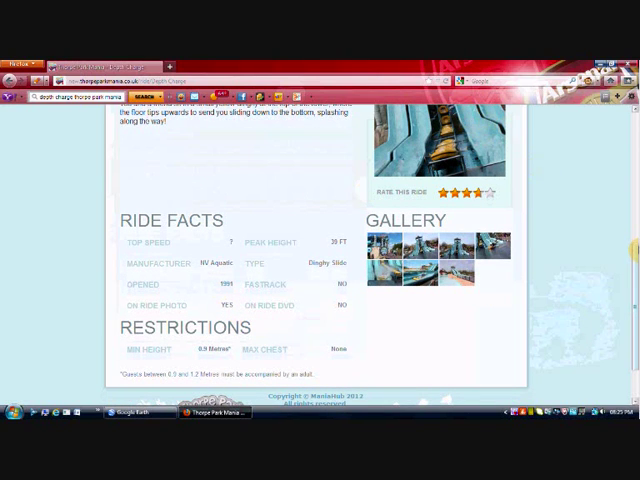
scroll(632, 252, up, 5)
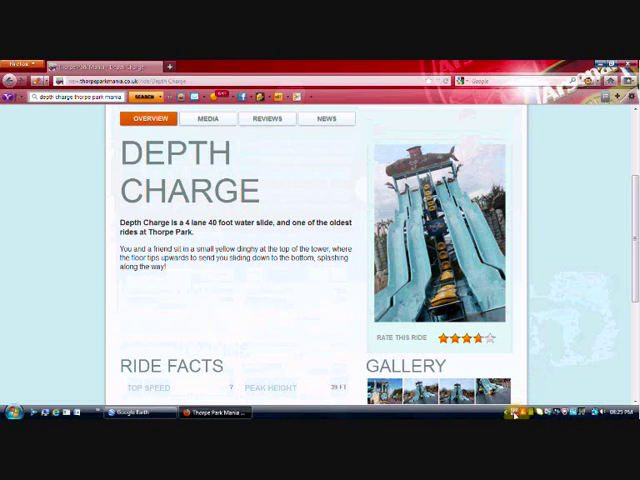
right_click(528, 411)
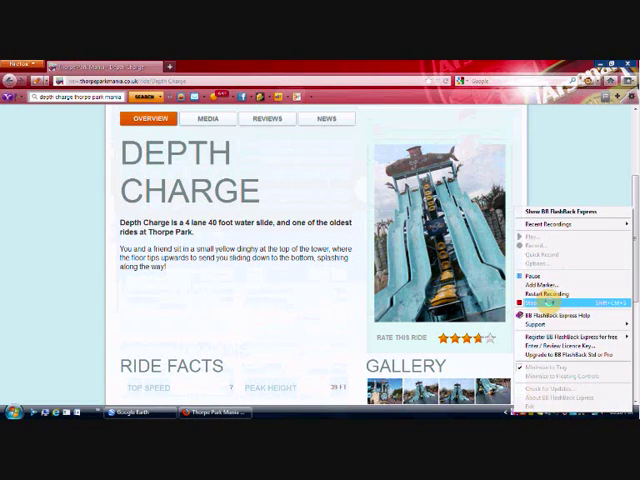